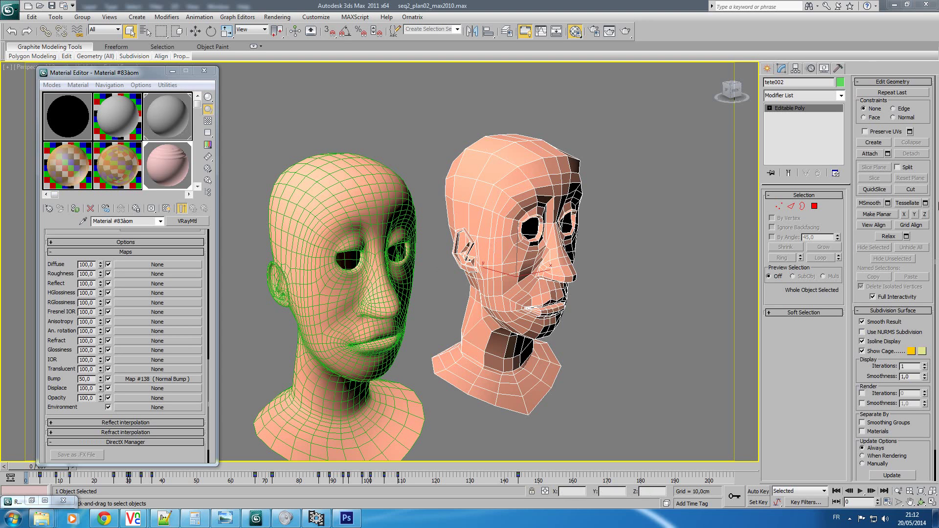
- Zero the smoothed tete head's raised-mouth morph channel, from 74,9 back to 0
{"action": "left_click", "coordinate": [385, 225]}
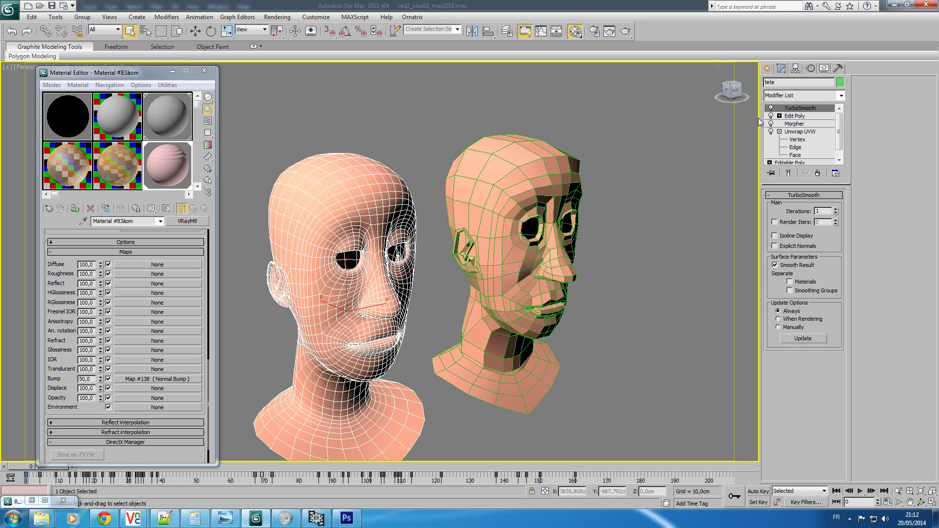
{"action": "left_click", "coordinate": [795, 124]}
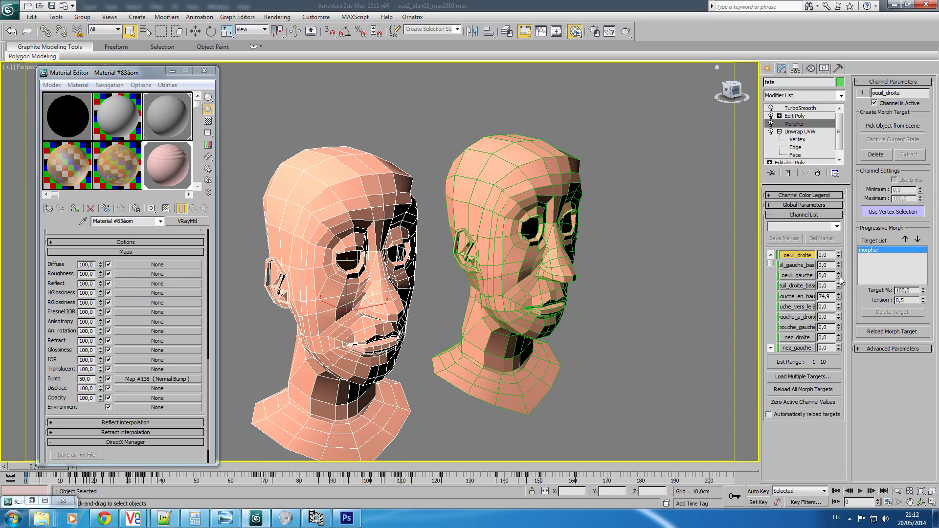
{"action": "right_click", "coordinate": [838, 296]}
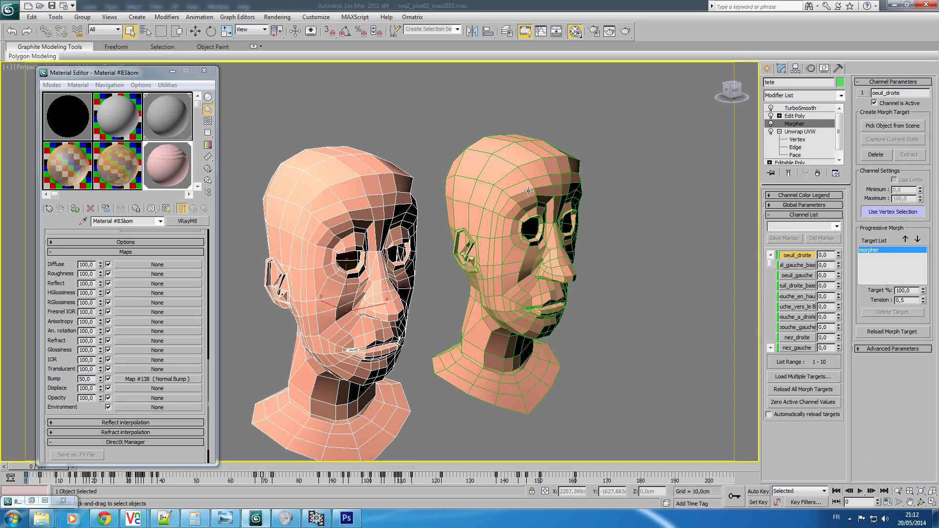
{"action": "left_click", "coordinate": [378, 241]}
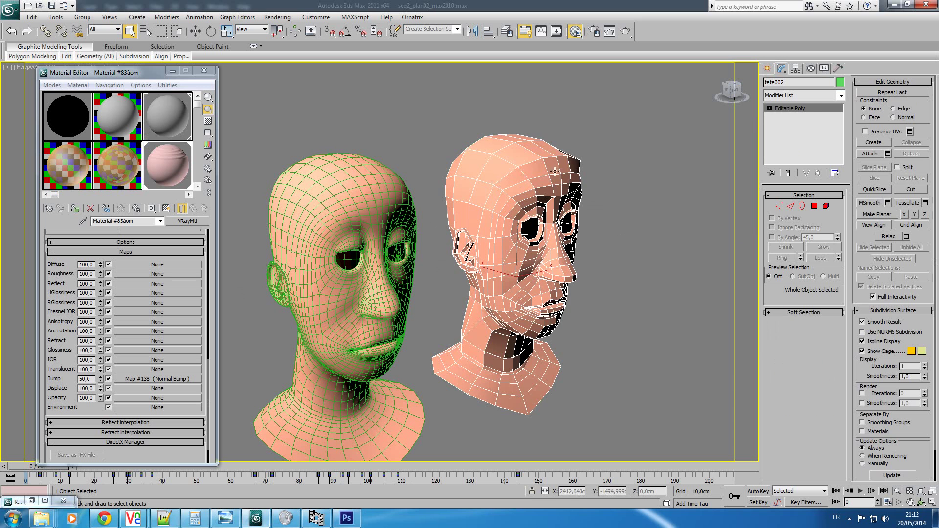
- On the low-poly head tete002, select two forehead edges in Edge mode
{"action": "left_click", "coordinate": [342, 203]}
{"action": "left_click", "coordinate": [342, 220]}
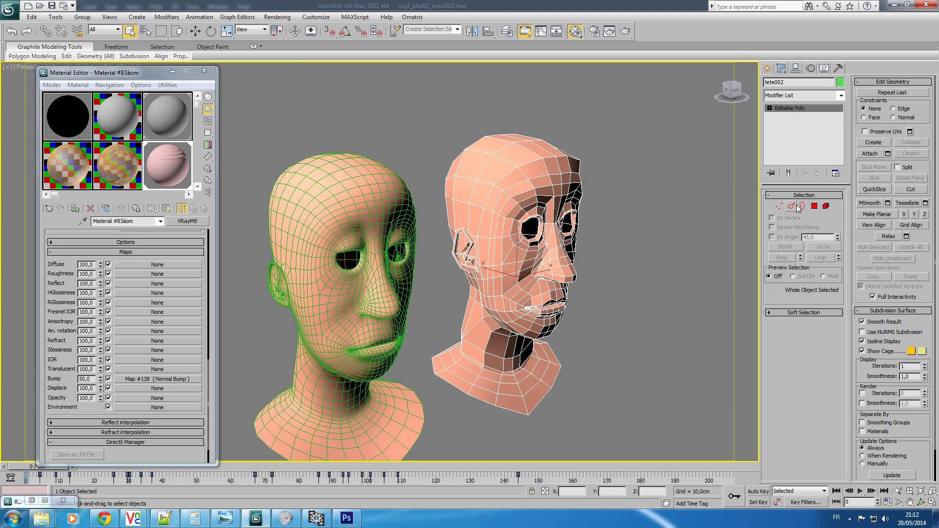
{"action": "left_click", "coordinate": [791, 206]}
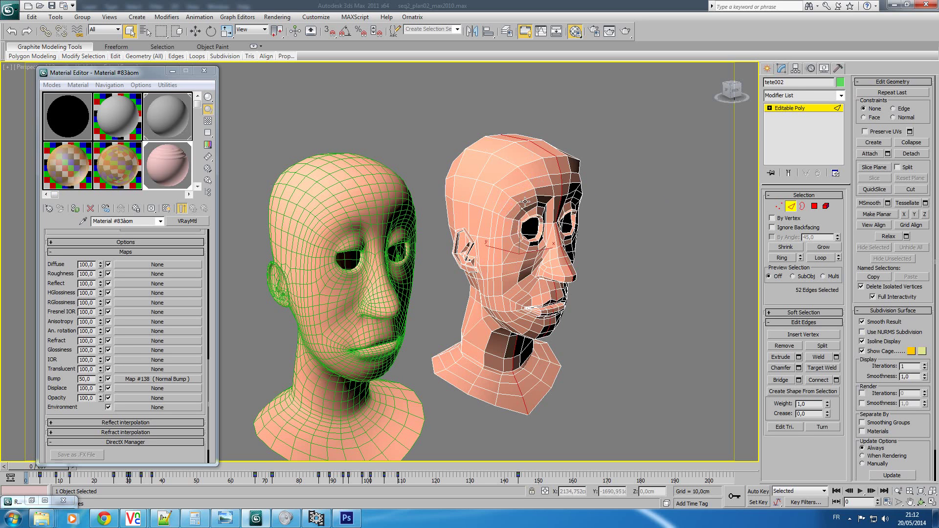
{"action": "left_click", "coordinate": [525, 191]}
{"action": "left_click", "coordinate": [575, 184], "text": "ctrl"}
- Orbit to a front view of both heads and select the horizontal brow edges
{"action": "key", "text": "ctrl+r"}
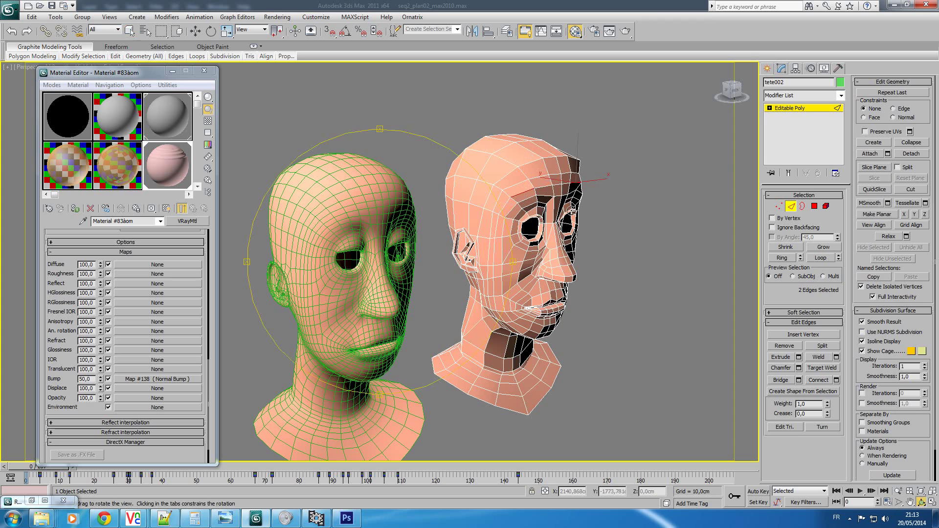
{"action": "left_click_drag", "start_coordinate": [489, 244], "coordinate": [425, 245]}
{"action": "right_click", "coordinate": [424, 245]}
{"action": "left_click", "coordinate": [500, 185]}
{"action": "left_click", "coordinate": [548, 183]}
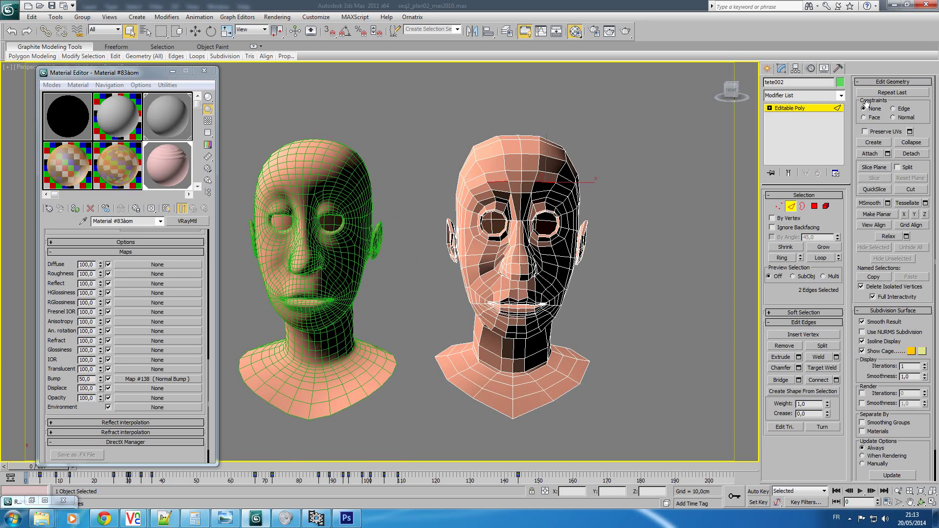
- Turn on Use Soft Selection and shrink the falloff to the brow area
{"action": "left_click", "coordinate": [805, 311]}
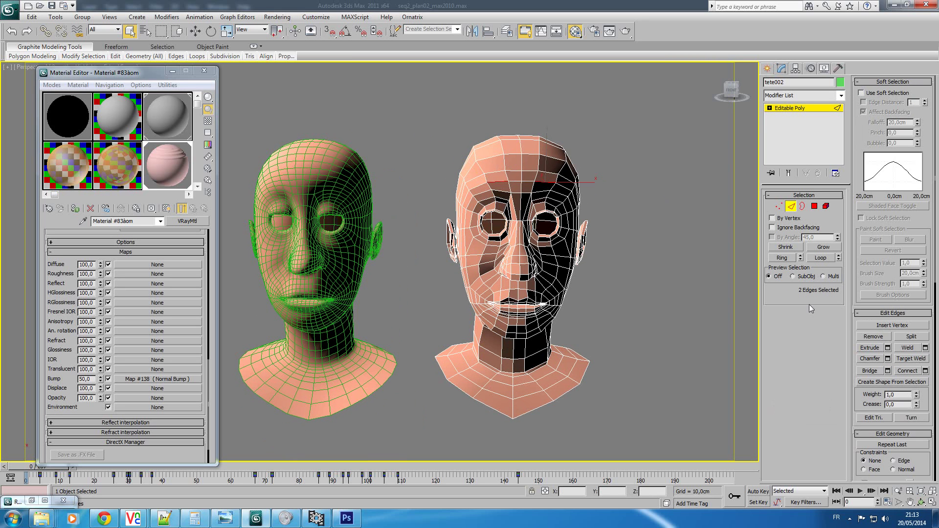
{"action": "left_click", "coordinate": [868, 93]}
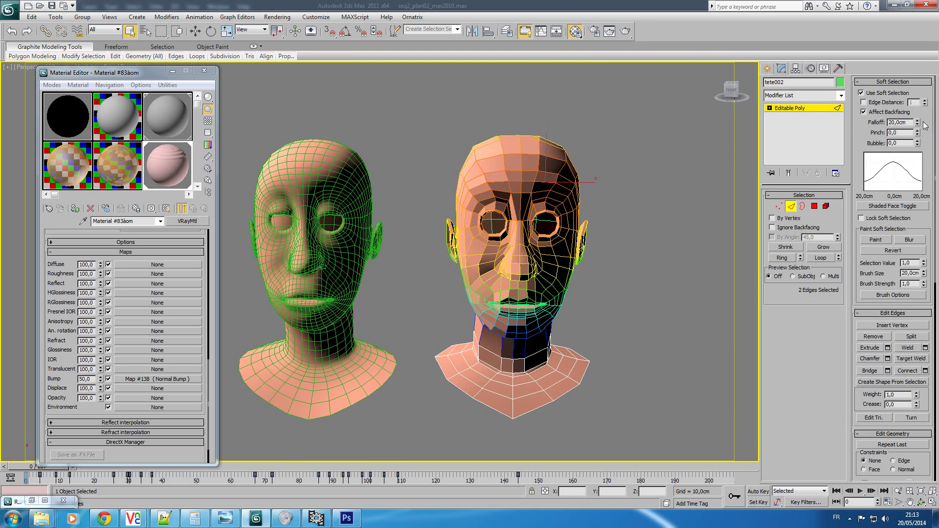
{"action": "scroll", "coordinate": [922, 122], "scroll_direction": "down", "scroll_amount": 1}
{"action": "left_click_drag", "start_coordinate": [917, 121], "coordinate": [922, 169]}
- Move the brow edges up in Z with a 2,761cm soft falloff, lifting the forehead
{"action": "right_click", "coordinate": [528, 176]}
{"action": "left_click", "coordinate": [541, 185]}
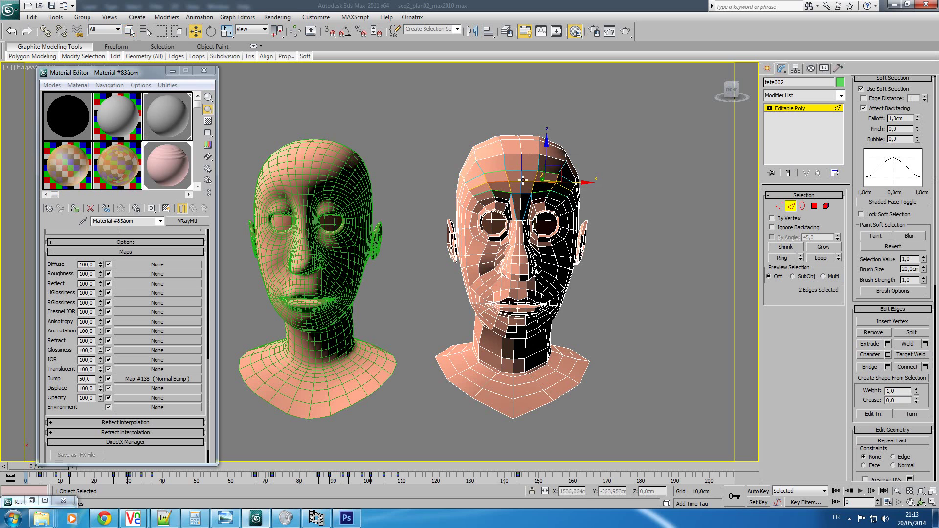
{"action": "left_click_drag", "start_coordinate": [917, 122], "coordinate": [917, 110]}
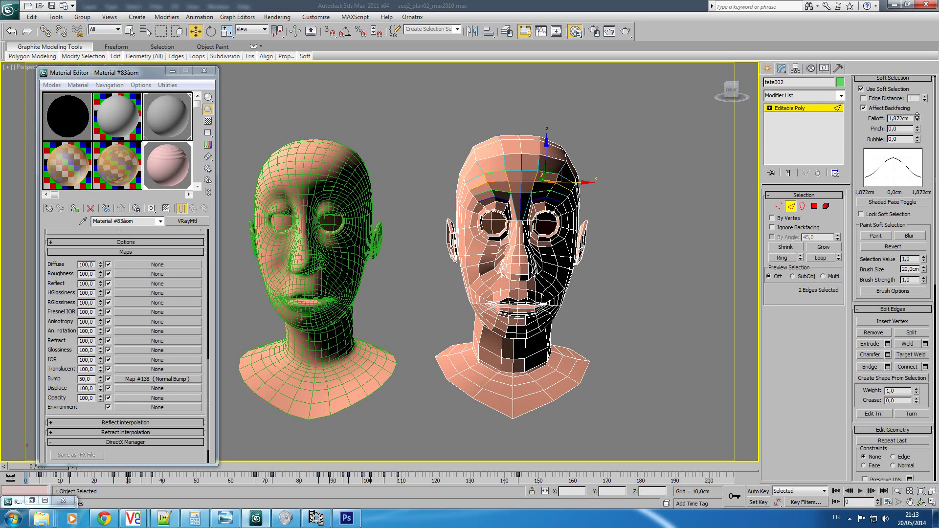
{"action": "left_click_drag", "start_coordinate": [544, 151], "coordinate": [545, 142]}
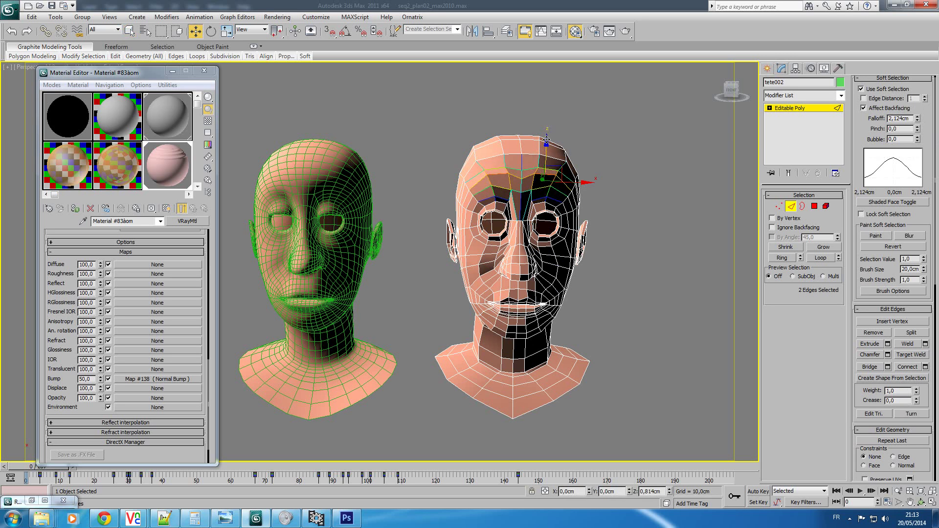
{"action": "key", "text": "ctrl+z"}
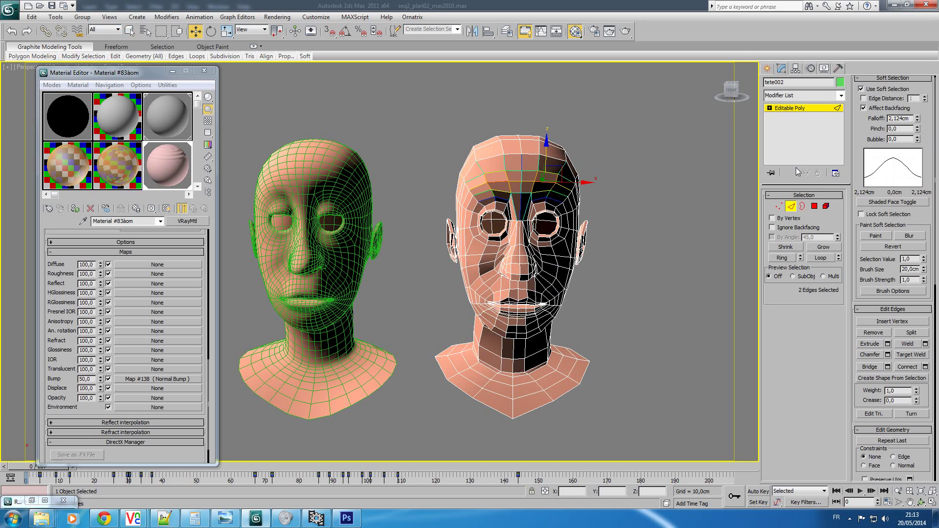
{"action": "left_click_drag", "start_coordinate": [917, 119], "coordinate": [917, 111]}
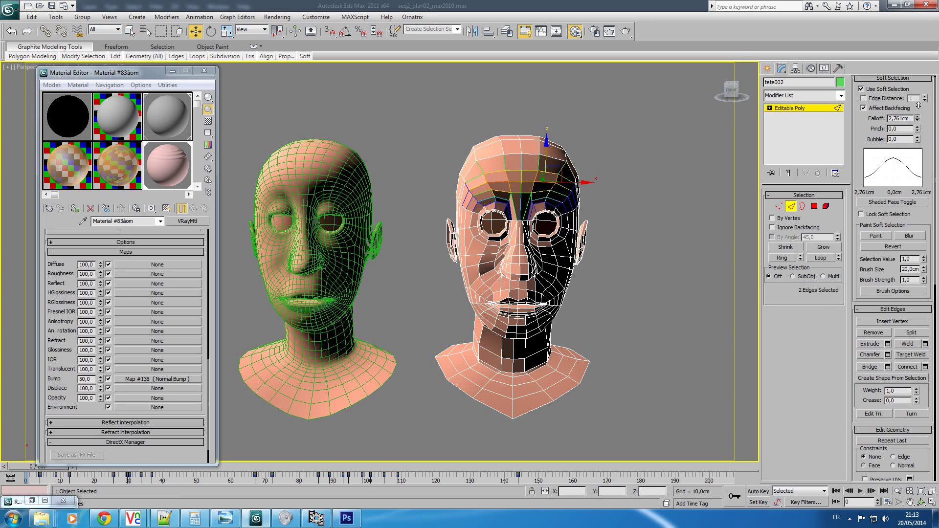
{"action": "left_click_drag", "start_coordinate": [545, 155], "coordinate": [547, 129]}
- Orbit to inspect the raised brows, then clear the edge selection
{"action": "left_click", "coordinate": [504, 167]}
{"action": "left_click", "coordinate": [921, 502]}
{"action": "mouse_move", "coordinate": [392, 293]}
{"action": "left_mouse_down"}
{"action": "mouse_move", "coordinate": [413, 280]}
{"action": "mouse_move", "coordinate": [406, 269]}
{"action": "left_mouse_up"}
{"action": "right_click", "coordinate": [405, 268]}
{"action": "left_click", "coordinate": [406, 269]}
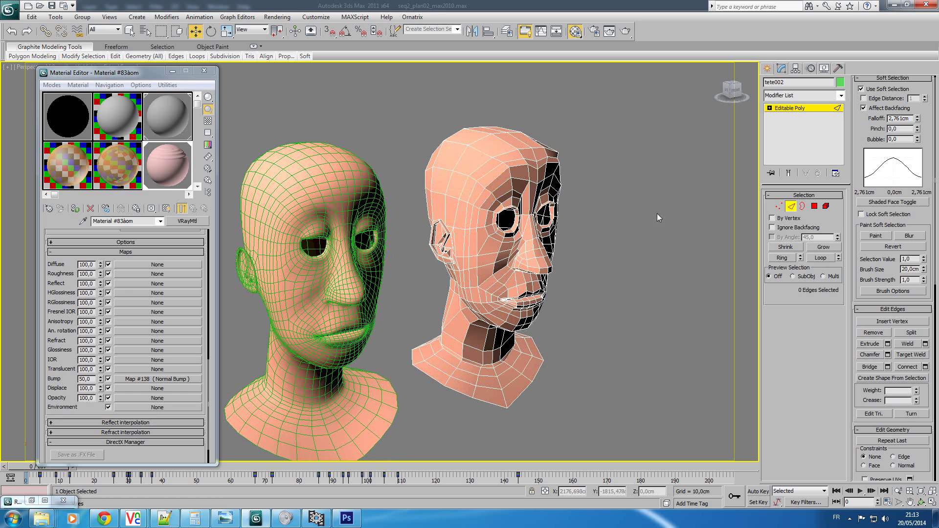
- Exit Edge sub-object level and rename tete002 to teteSurpris
{"action": "left_click", "coordinate": [790, 109]}
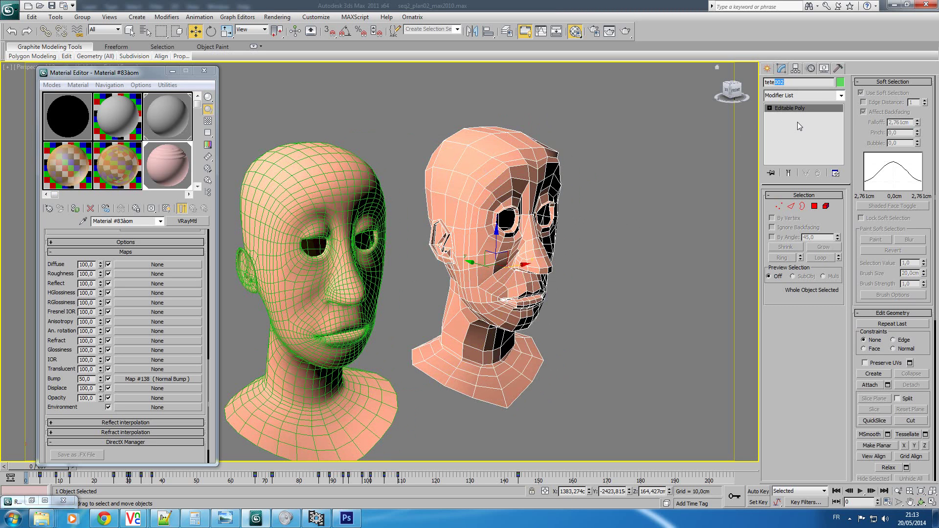
{"action": "type", "text": "Surpris"}
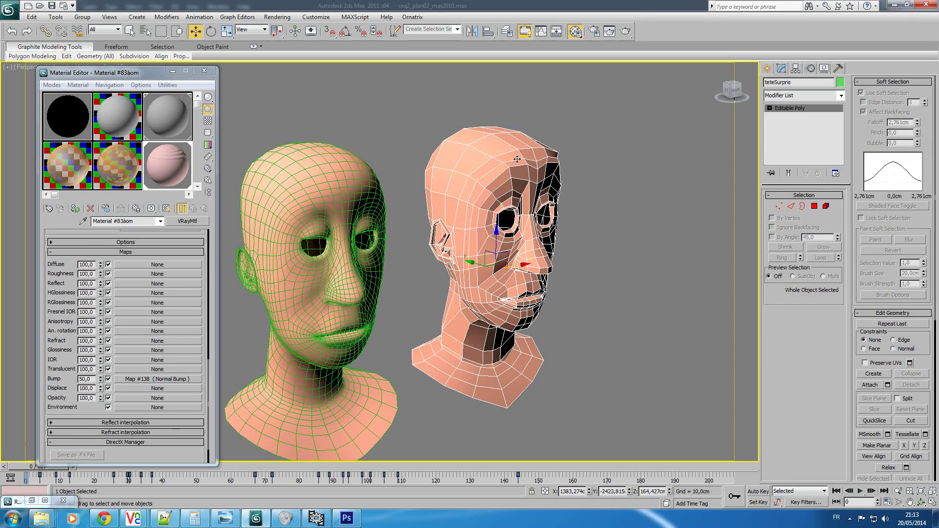
{"action": "left_click", "coordinate": [338, 195]}
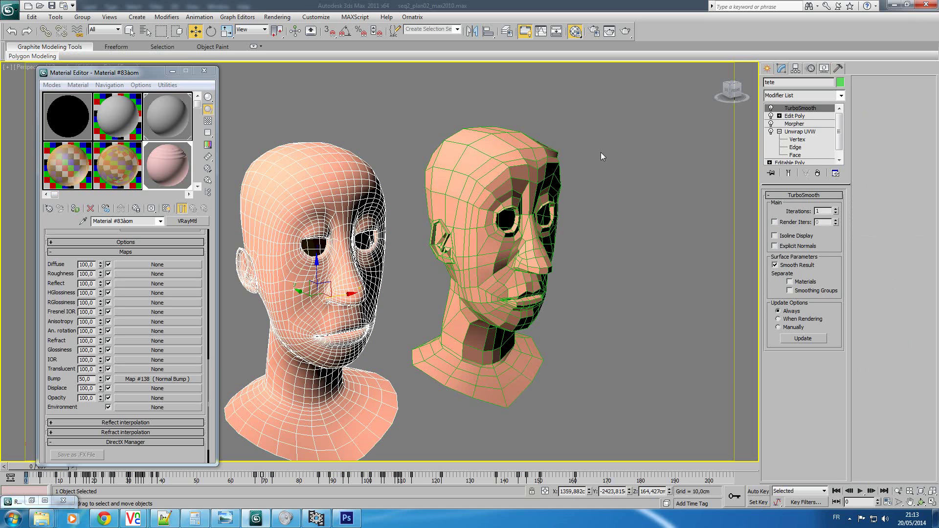
- Load teteSurpris into empty Morpher channel 36 of tete and dial it to 74,0
{"action": "left_click", "coordinate": [798, 126]}
{"action": "left_click", "coordinate": [771, 272]}
{"action": "left_click", "coordinate": [770, 255]}
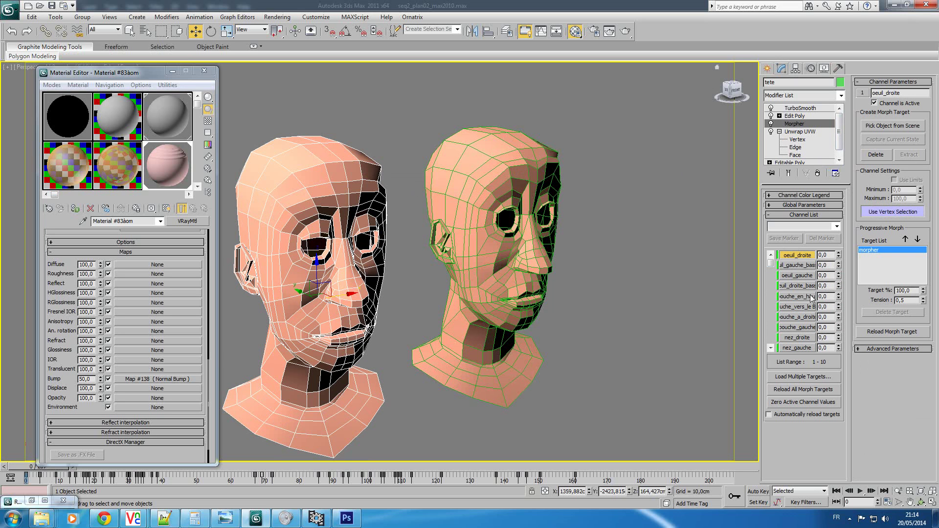
{"action": "left_click_drag", "start_coordinate": [771, 265], "coordinate": [793, 293]}
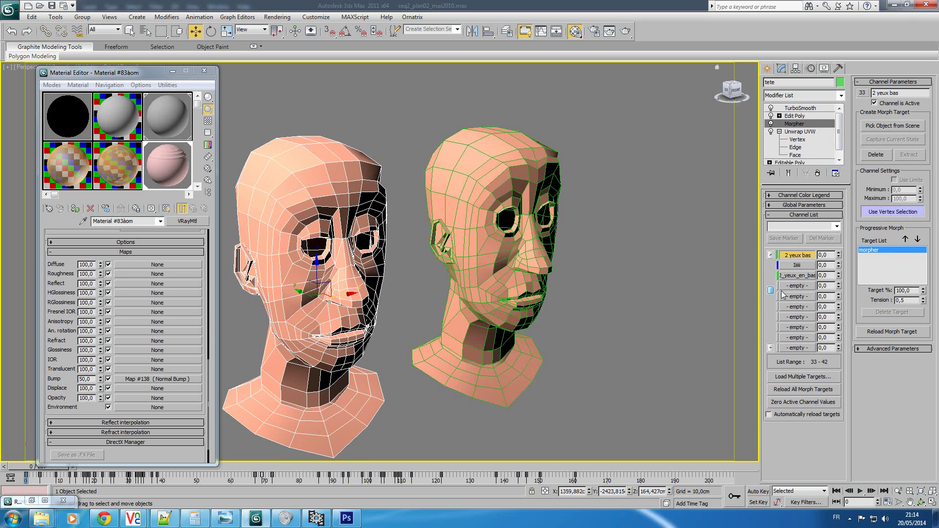
{"action": "left_click", "coordinate": [798, 277]}
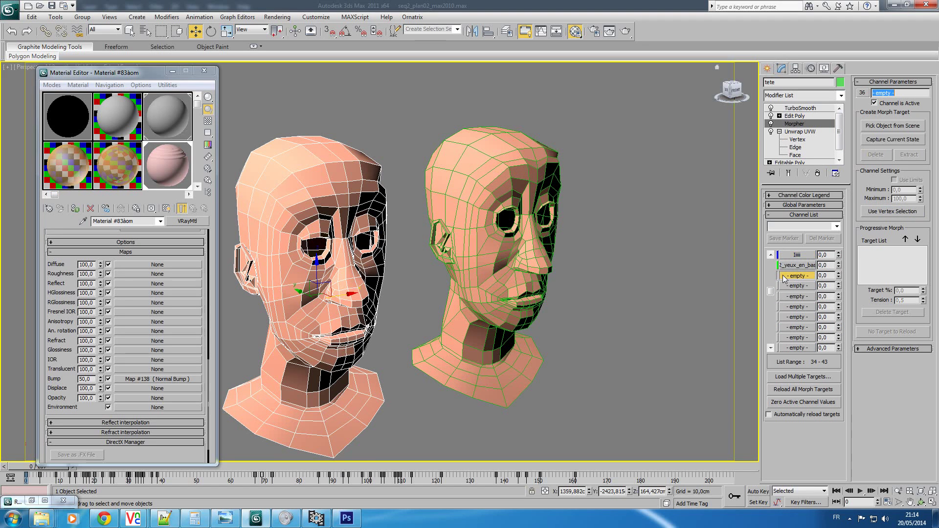
{"action": "left_click", "coordinate": [873, 128]}
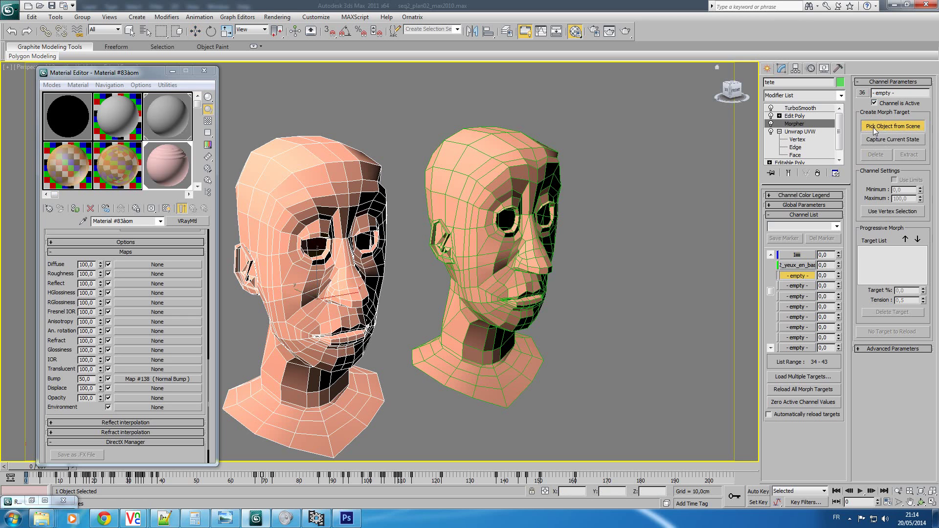
{"action": "left_click", "coordinate": [490, 183]}
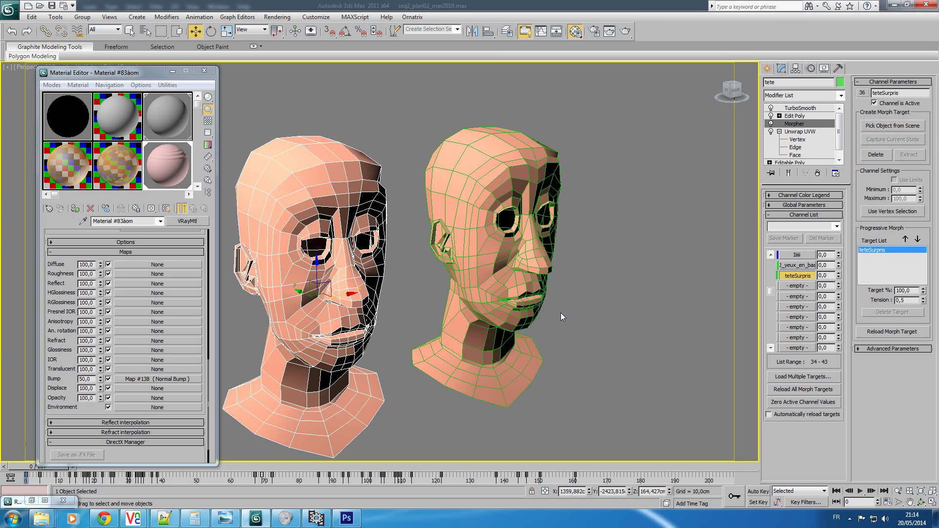
{"action": "left_click_drag", "start_coordinate": [839, 277], "coordinate": [834, 180]}
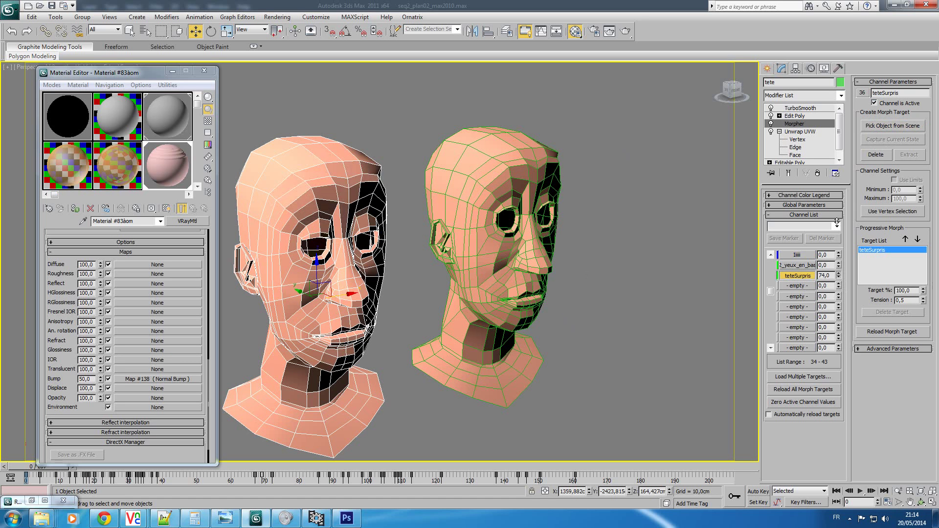
- Reset teteSurpris to 0 and view the Normal Bump's rideRGB.jpg wrinkle bitmap
{"action": "right_click", "coordinate": [834, 180]}
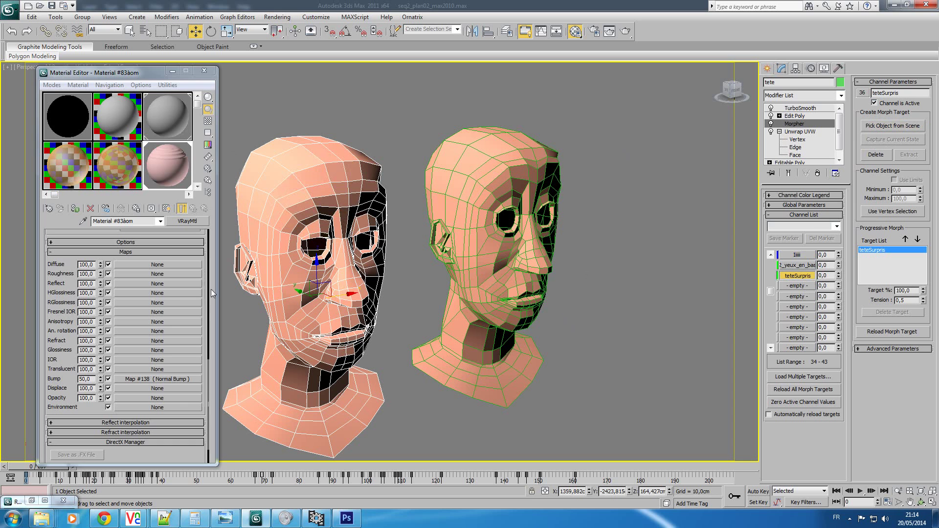
{"action": "scroll", "coordinate": [204, 274], "scroll_direction": "up", "scroll_amount": 3}
{"action": "scroll", "coordinate": [196, 254], "scroll_direction": "down", "scroll_amount": 4}
{"action": "left_click_drag", "start_coordinate": [194, 240], "coordinate": [195, 241]}
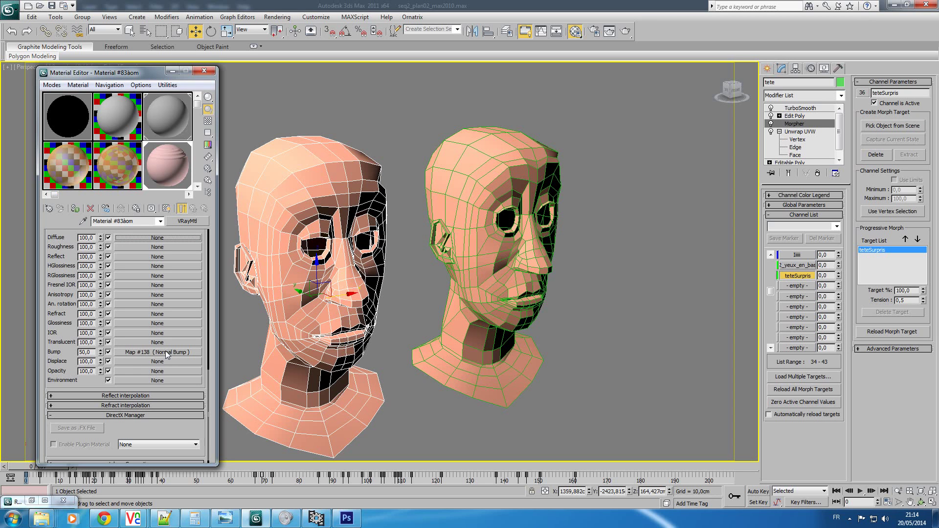
{"action": "left_click", "coordinate": [155, 352]}
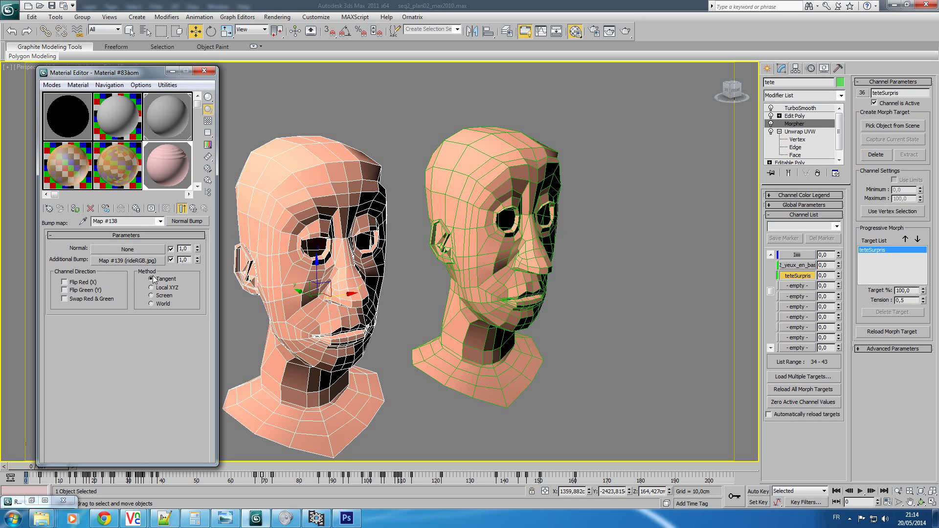
{"action": "left_click", "coordinate": [139, 259]}
{"action": "left_click", "coordinate": [178, 379]}
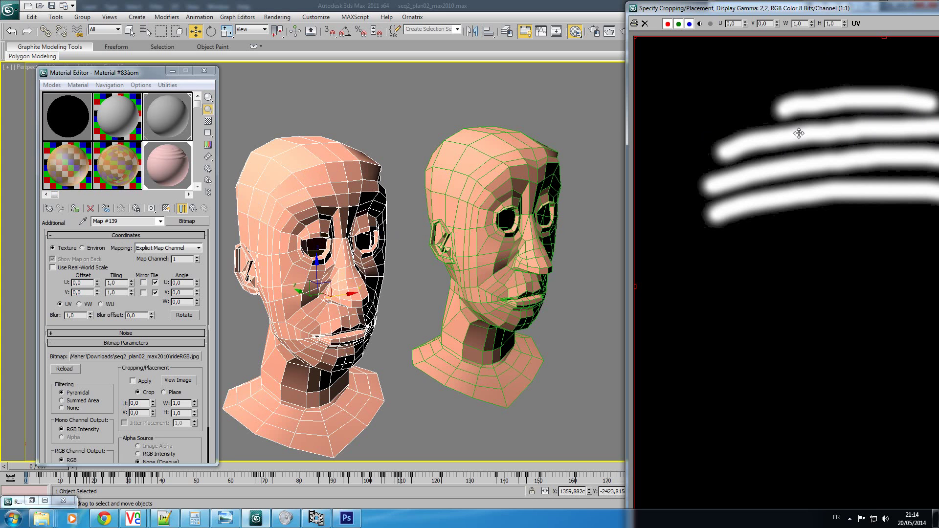
- Return to the Normal Bump map and inspect its magnified bumpy sample sphere
{"action": "left_click", "coordinate": [194, 208]}
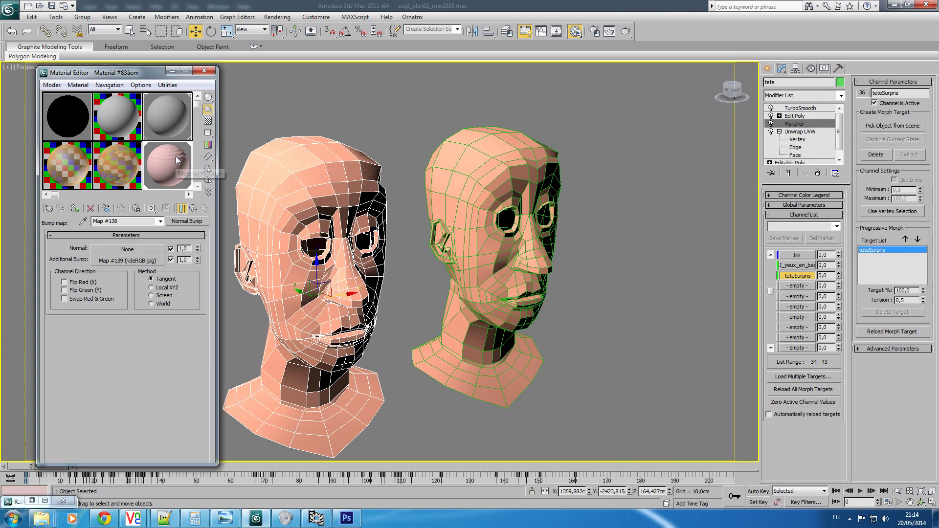
{"action": "double_click", "coordinate": [175, 157]}
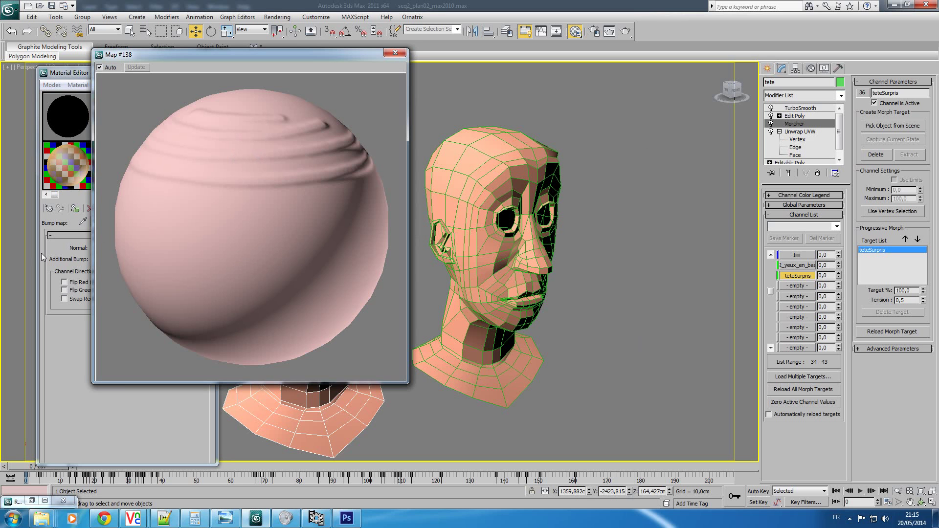
{"action": "left_click", "coordinate": [395, 52]}
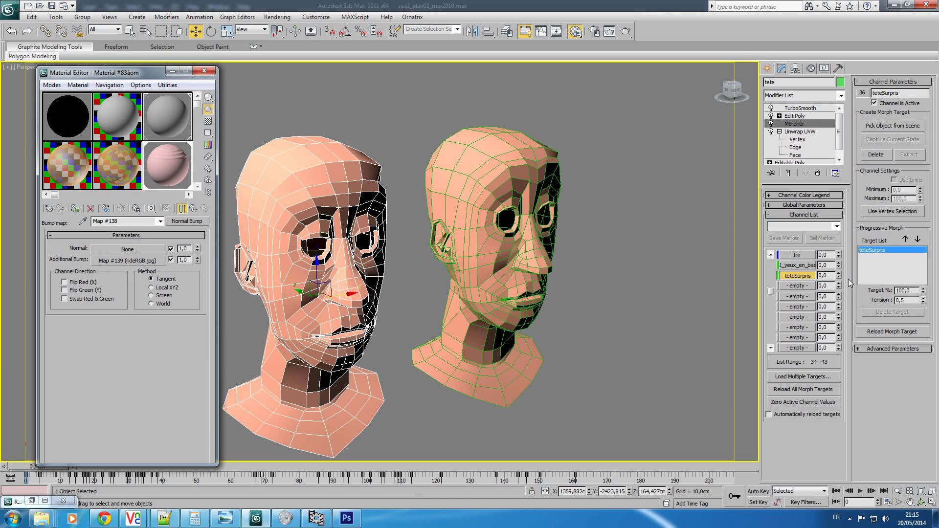
- Test teteSurpris at 100, set the material's Bump amount to 0, then reset teteSurpris to 0
{"action": "left_click_drag", "start_coordinate": [838, 278], "coordinate": [836, 223]}
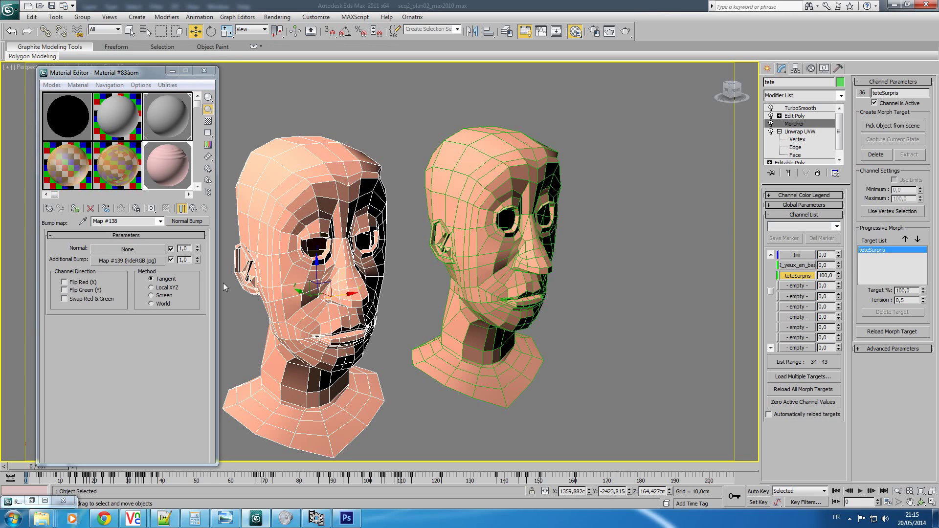
{"action": "left_click", "coordinate": [193, 208]}
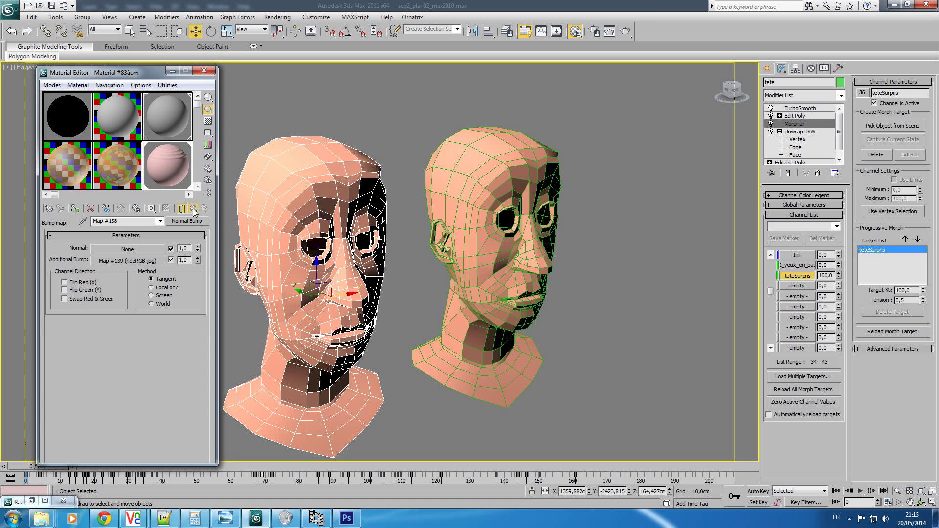
{"action": "type", "text": "0,0"}
{"action": "key", "text": "Return"}
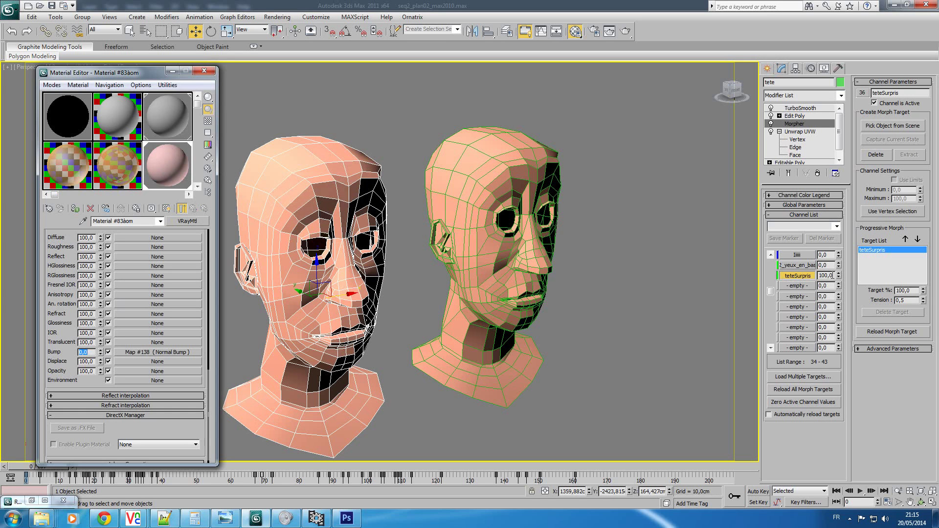
{"action": "left_click", "coordinate": [831, 276]}
{"action": "type", "text": "0"}
{"action": "key", "text": "Return"}
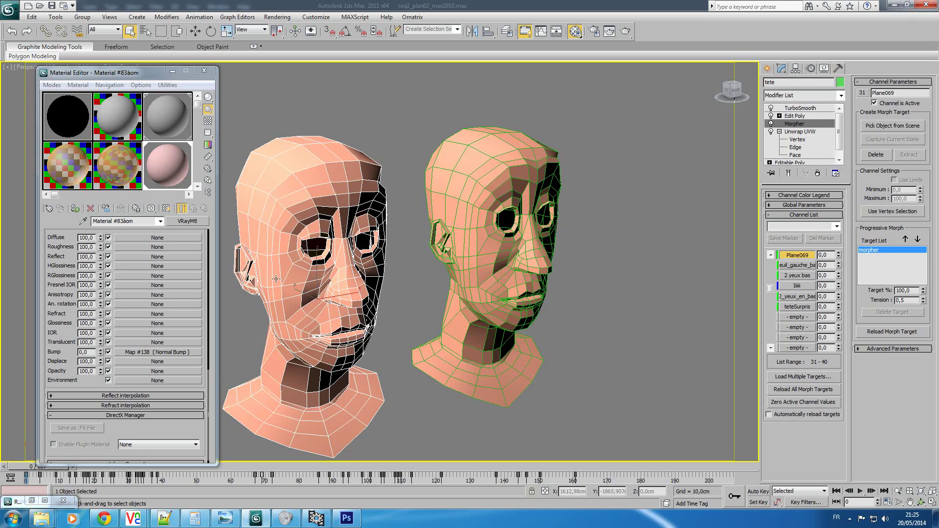
- Pair the material's texmap_bump_multiplier with Morpher channel teteSurpris in Wire Parameters
{"action": "right_click", "coordinate": [307, 277]}
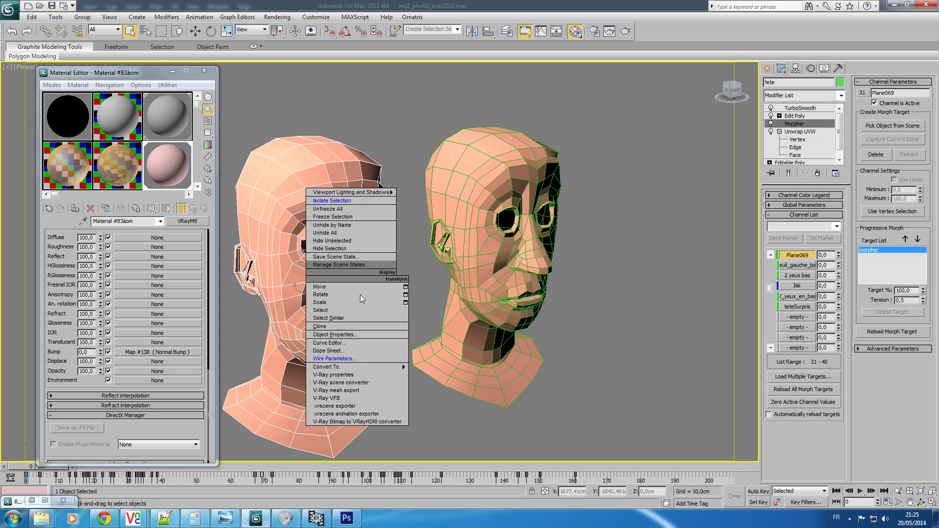
{"action": "left_click", "coordinate": [345, 359]}
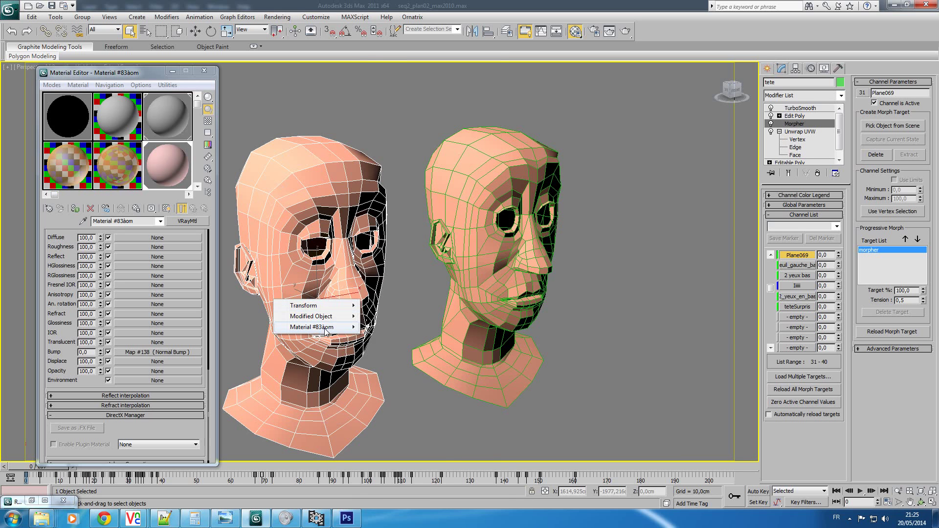
{"action": "mouse_move", "coordinate": [312, 326]}
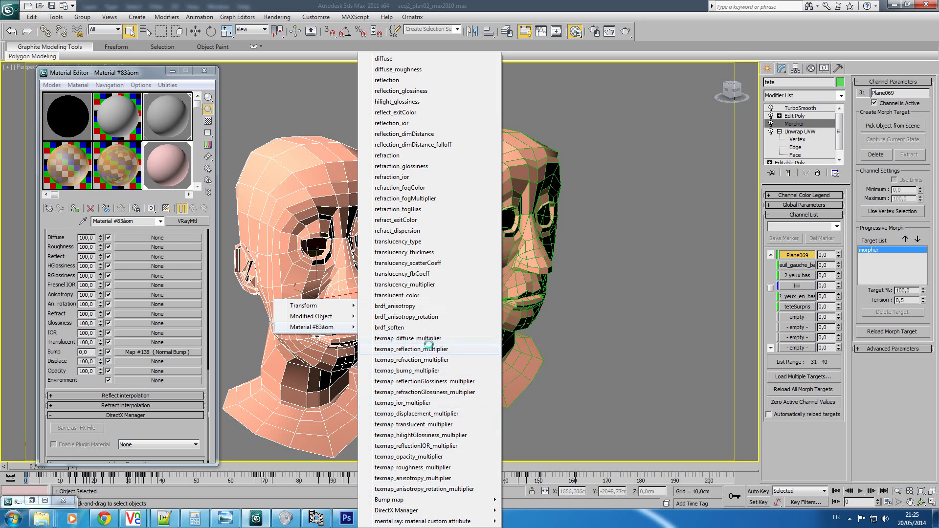
{"action": "left_click", "coordinate": [412, 381]}
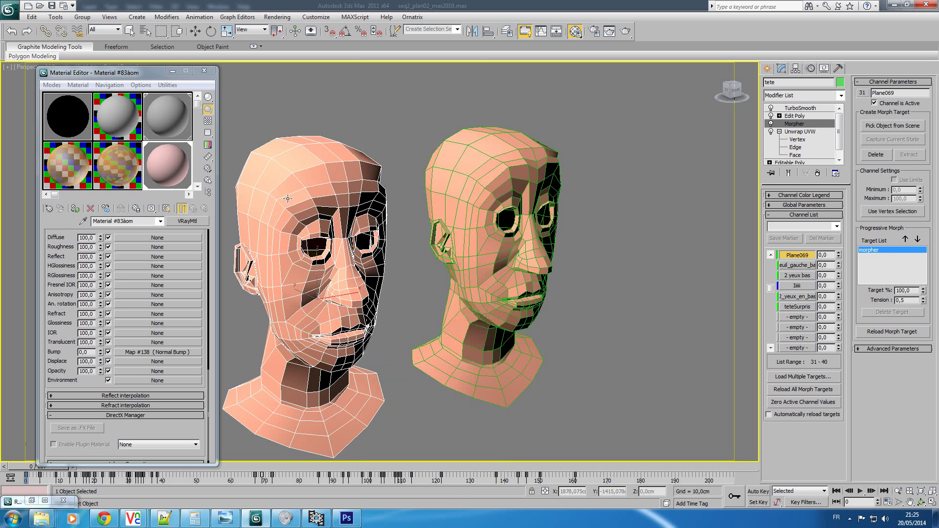
{"action": "left_click", "coordinate": [246, 200]}
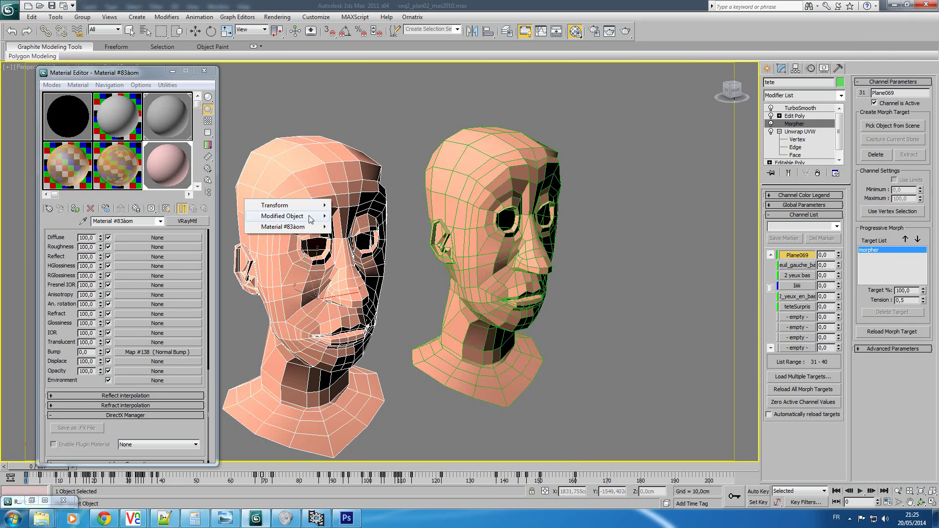
{"action": "mouse_move", "coordinate": [358, 236]}
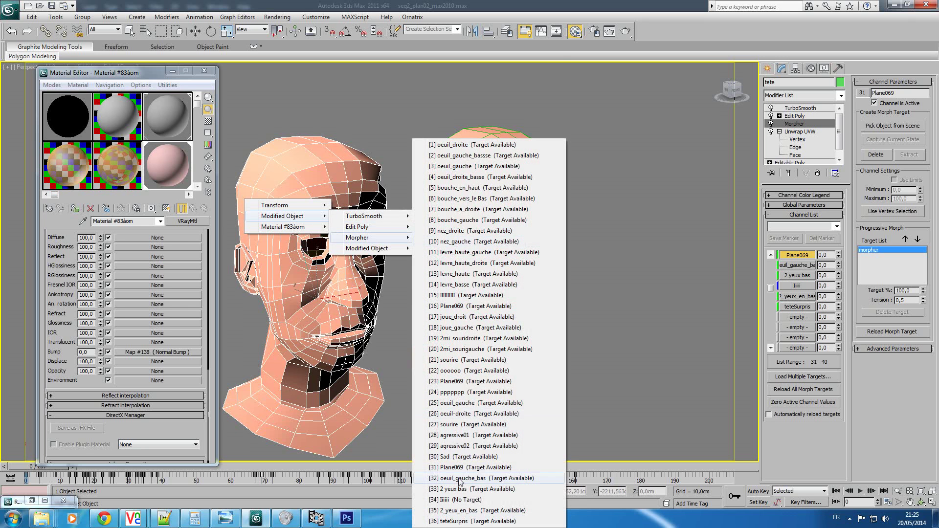
{"action": "left_click", "coordinate": [444, 522]}
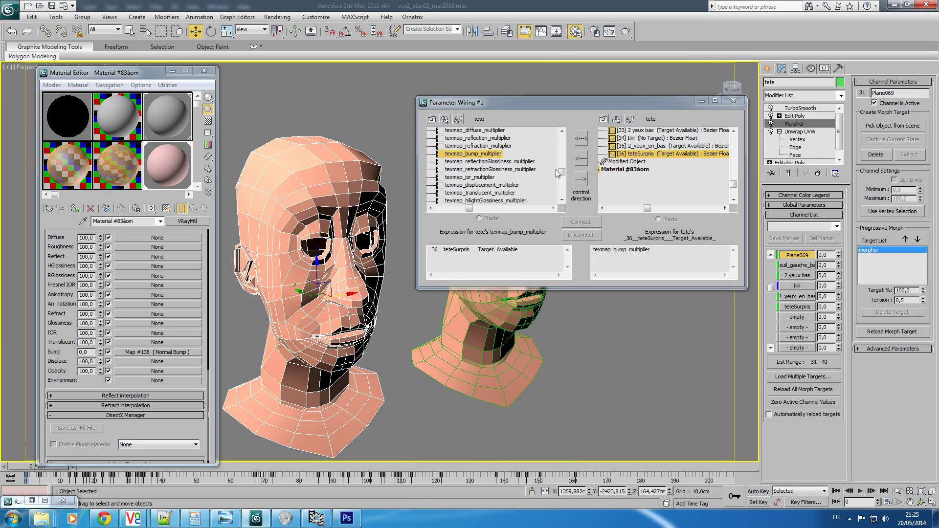
- Connect the wire so teteSurpris drives Bump, testing it at 100, 66, 32 and 0
{"action": "left_click", "coordinate": [581, 161]}
{"action": "left_click", "coordinate": [577, 224]}
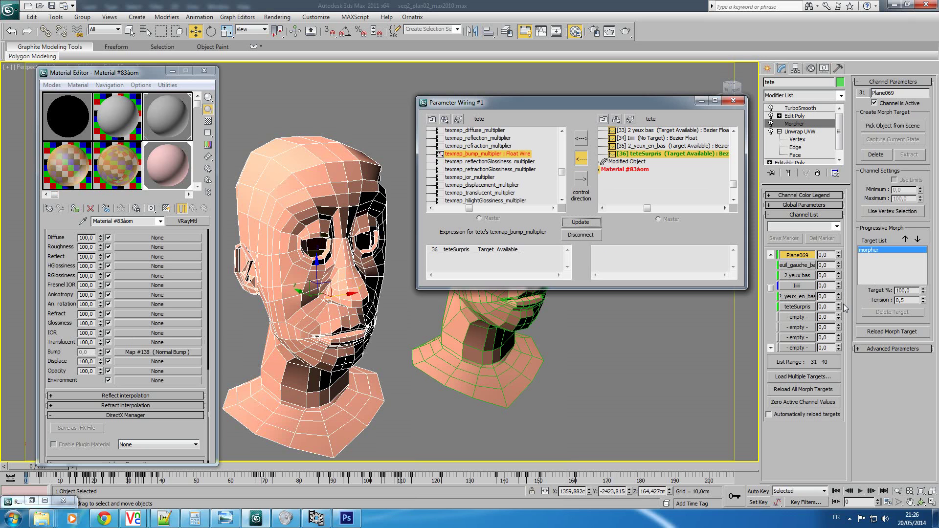
{"action": "left_click_drag", "start_coordinate": [839, 311], "coordinate": [839, 274]}
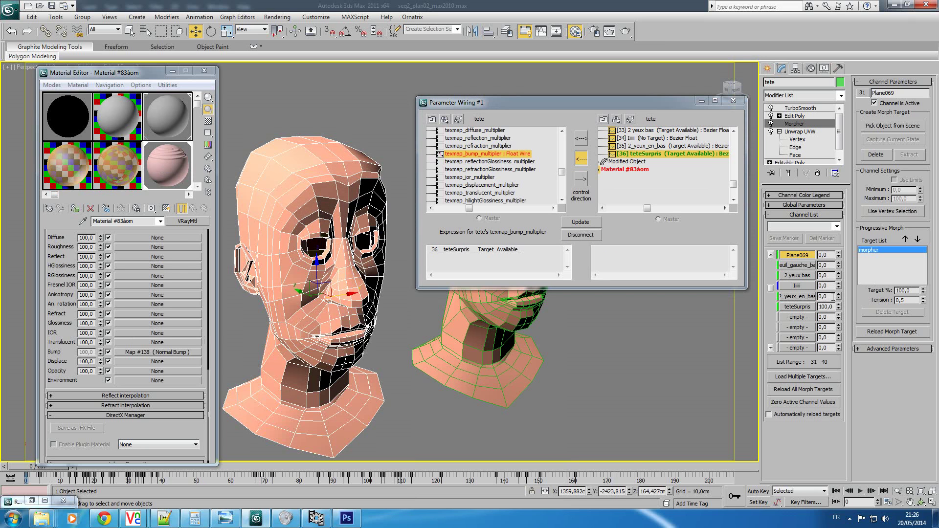
{"action": "left_click_drag", "start_coordinate": [839, 311], "coordinate": [839, 332]}
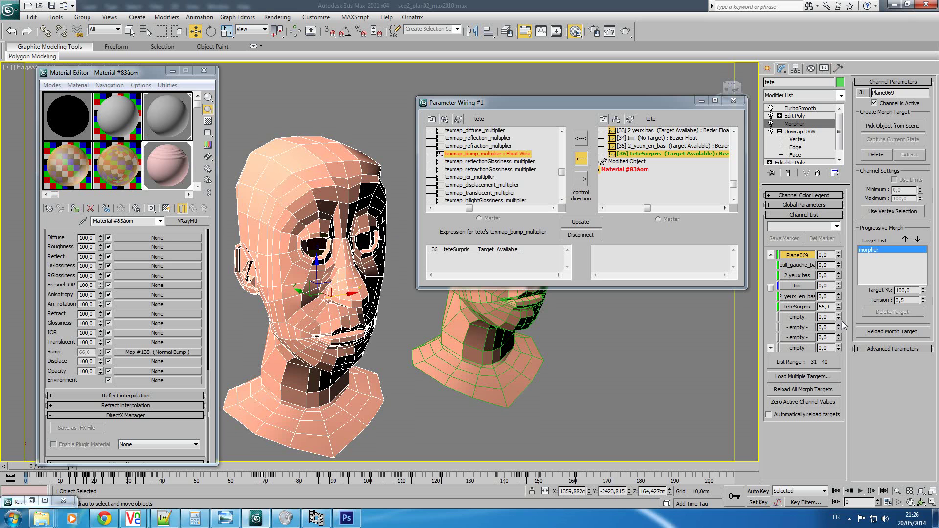
{"action": "mouse_move", "coordinate": [840, 315]}
{"action": "left_mouse_down"}
{"action": "mouse_move", "coordinate": [842, 329]}
{"action": "mouse_move", "coordinate": [830, 263]}
{"action": "left_mouse_up"}
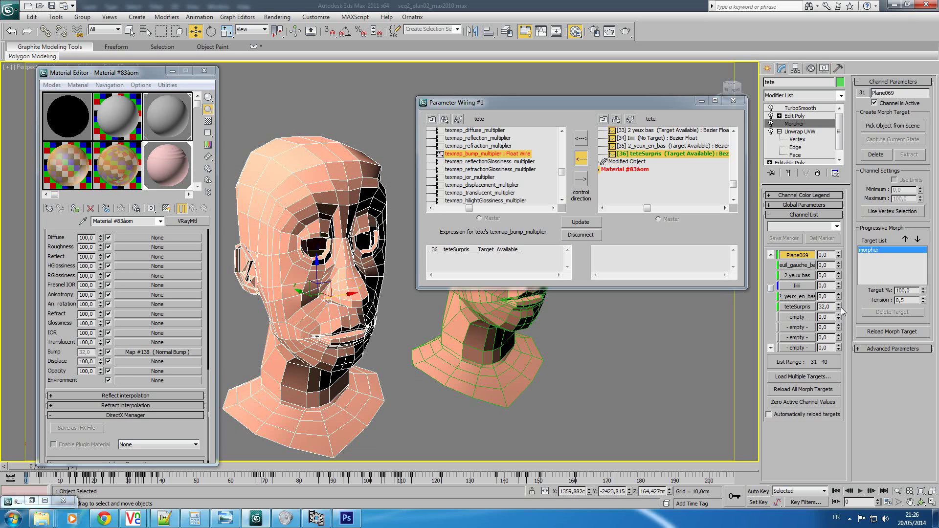
{"action": "left_click_drag", "start_coordinate": [838, 307], "coordinate": [843, 324]}
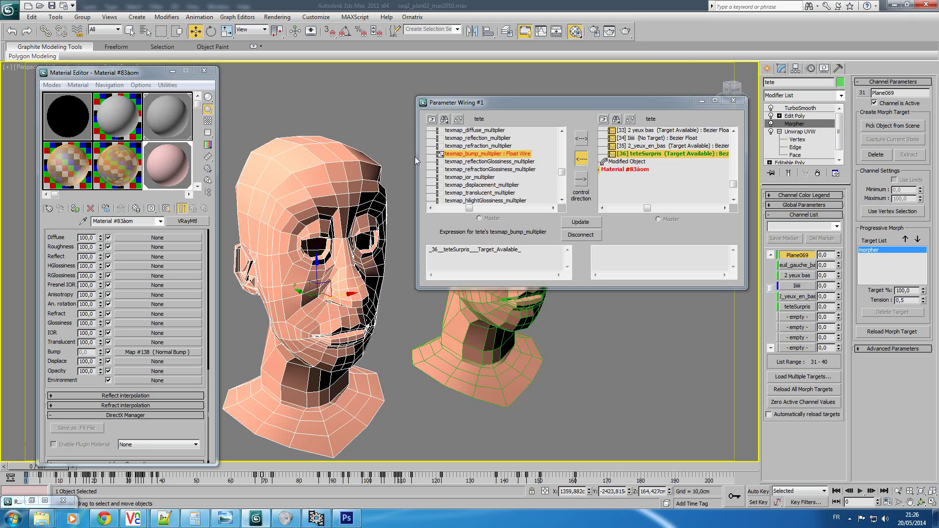
{"action": "left_click_drag", "start_coordinate": [669, 106], "coordinate": [642, 78]}
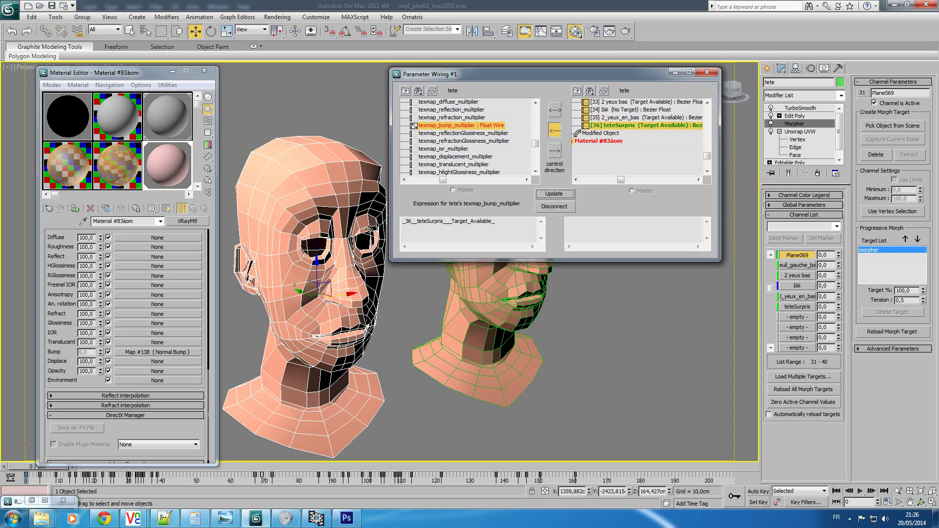
- Raise the teteSurpris channel to 24, isolate the head, and confirm Bump also reads 24
{"action": "left_click", "coordinate": [174, 77]}
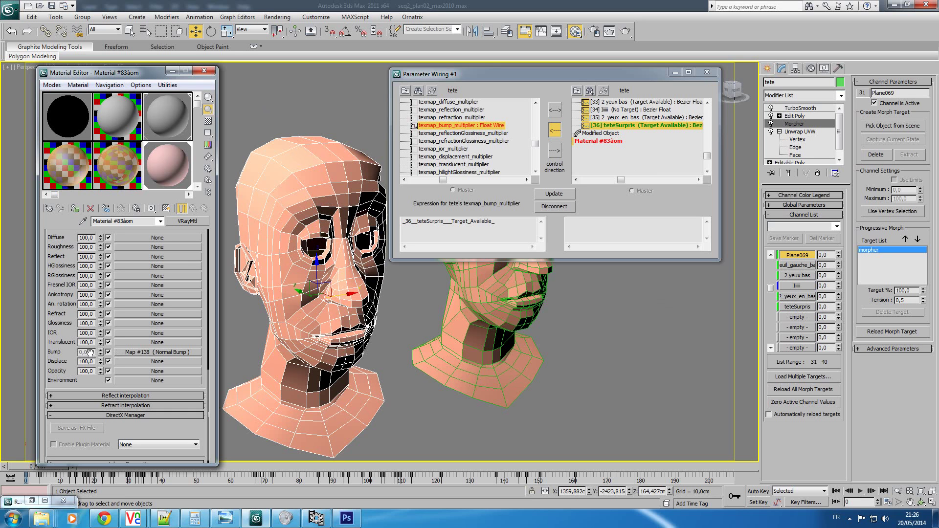
{"action": "mouse_move", "coordinate": [839, 311]}
{"action": "left_mouse_down"}
{"action": "mouse_move", "coordinate": [851, 321]}
{"action": "mouse_move", "coordinate": [851, 298]}
{"action": "mouse_move", "coordinate": [844, 340]}
{"action": "left_mouse_up"}
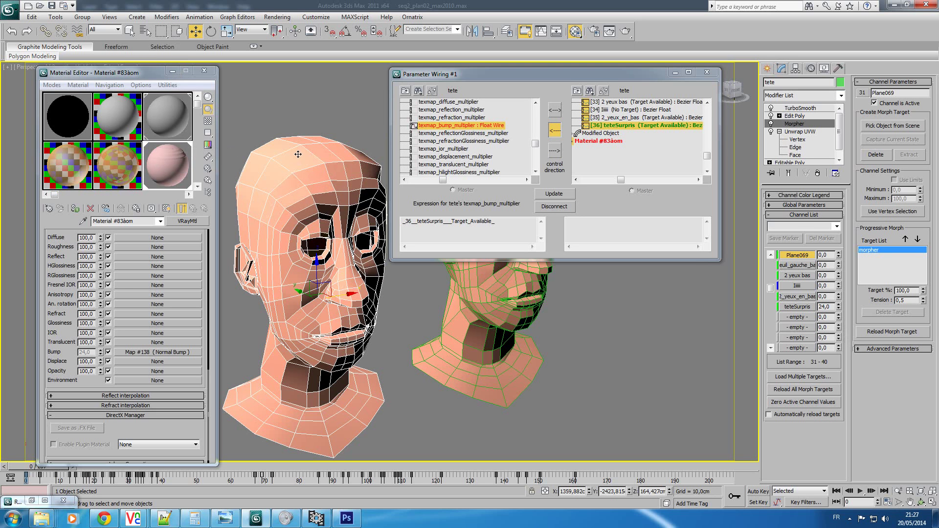
{"action": "left_click", "coordinate": [172, 70]}
{"action": "key", "text": "alt+q"}
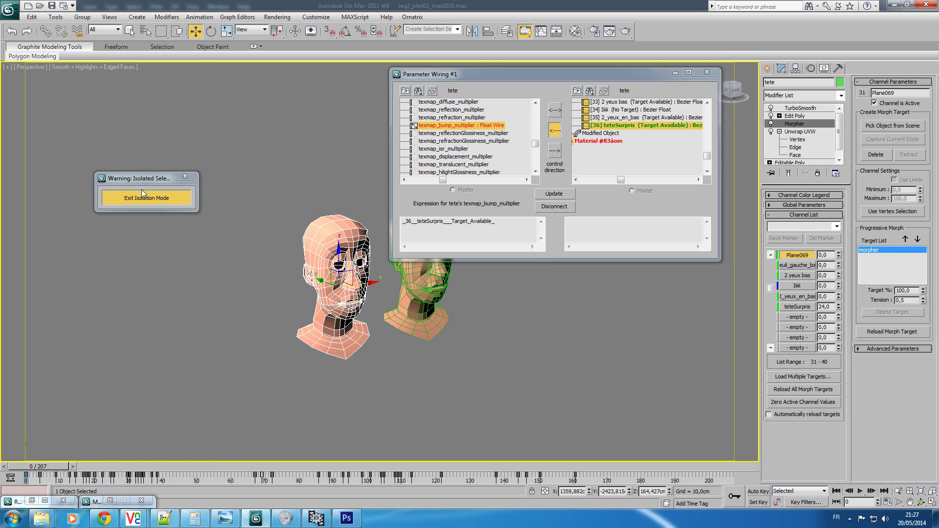
{"action": "left_click", "coordinate": [575, 31]}
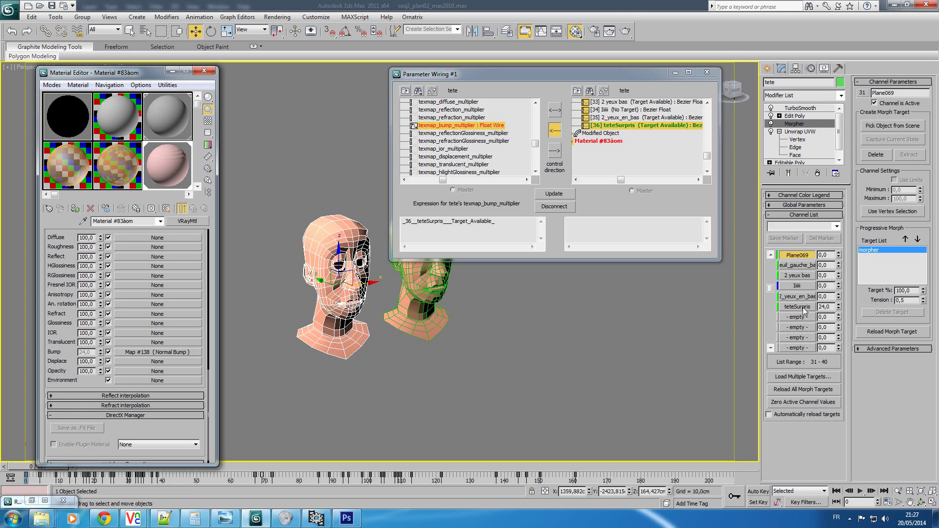